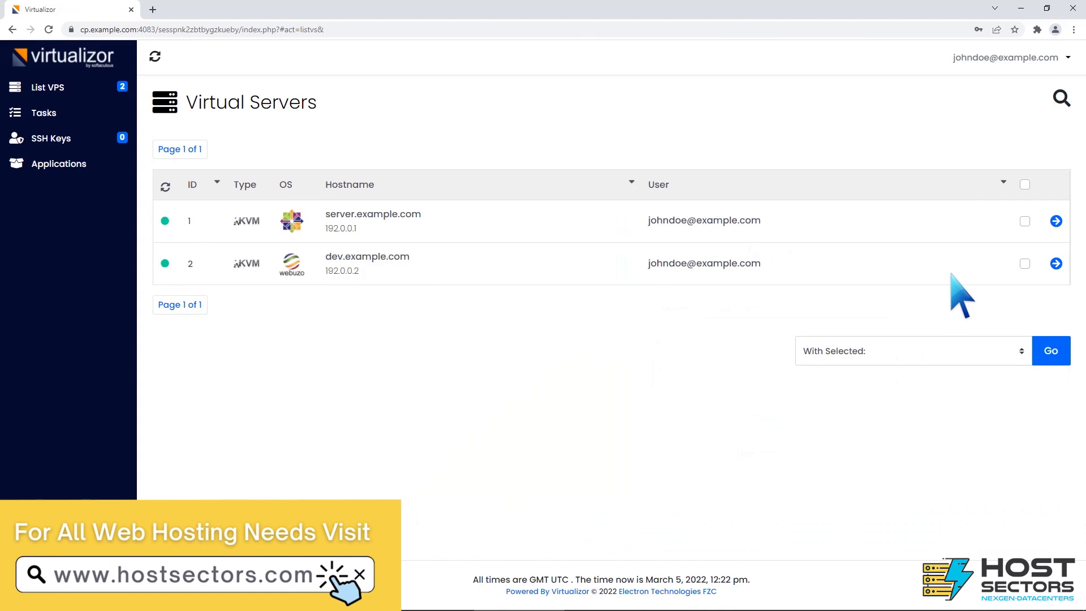
In the VPS configuration of server.example.com, set the boot order to 1) CD Drive 2) Hard Disk.
left_click(1055, 220)
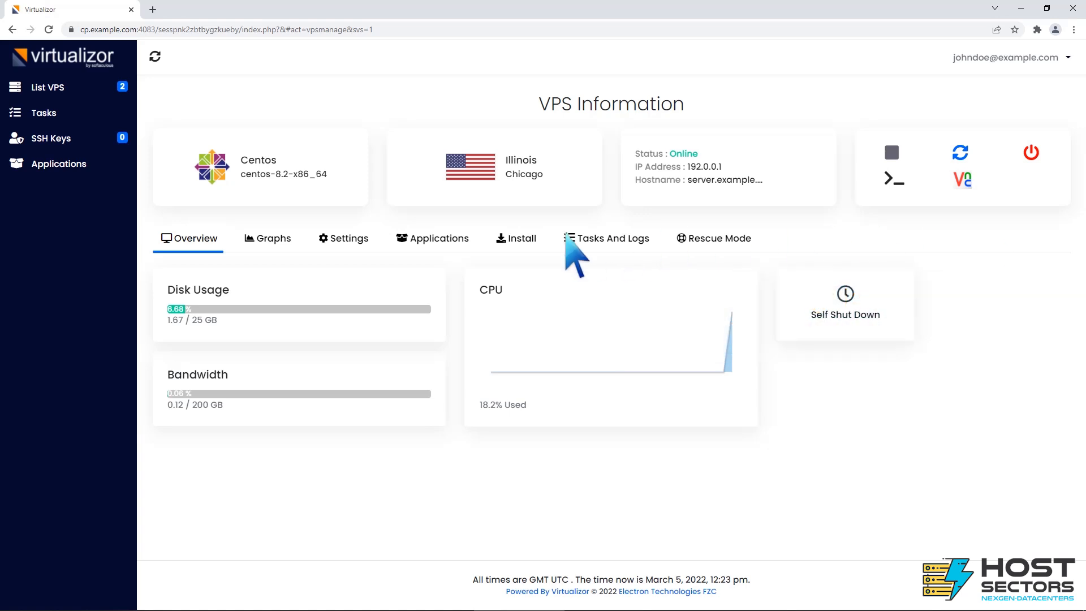
left_click(347, 238)
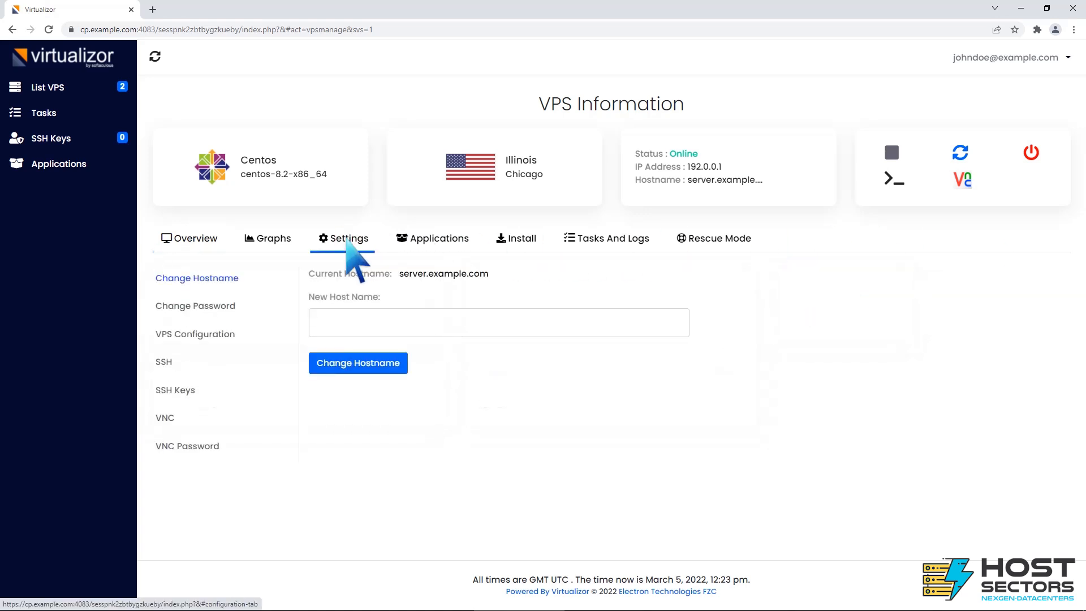
left_click(203, 334)
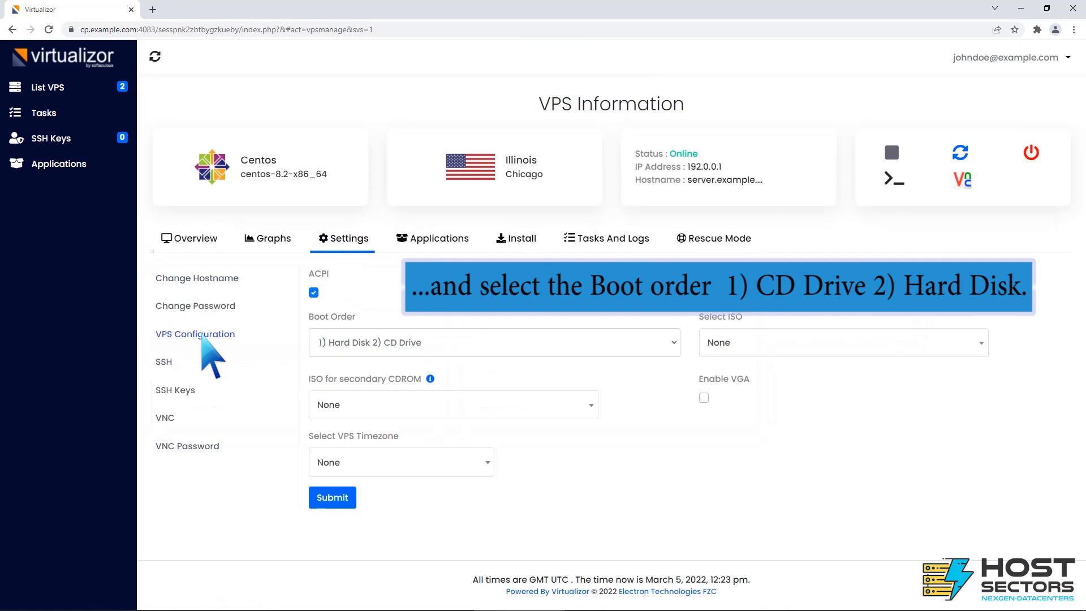
left_click(672, 342)
left_click(613, 377)
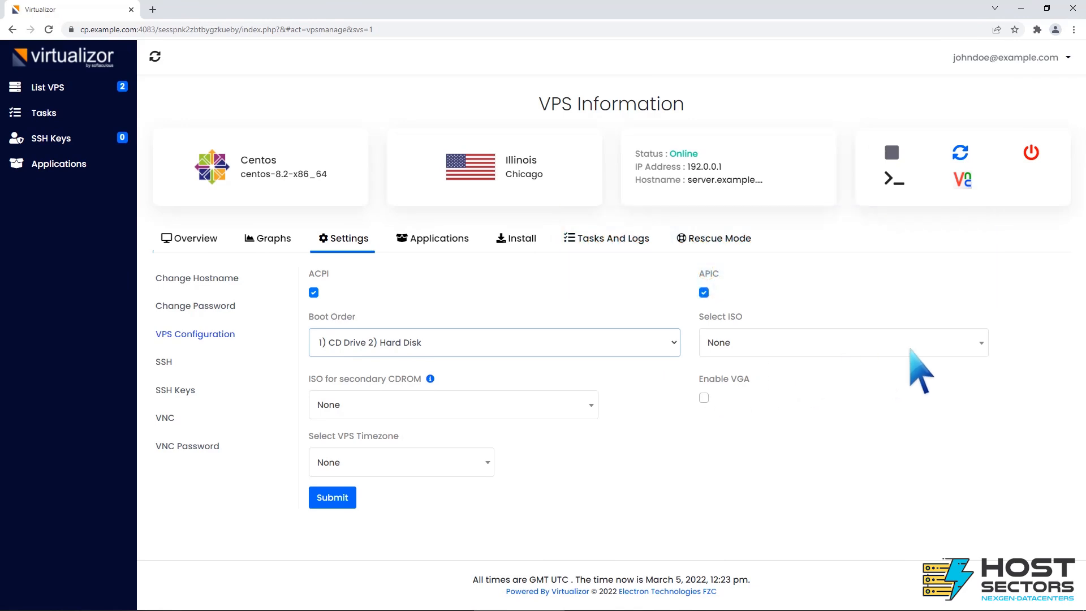
Choose CentOS-8.5.2111-x86_64-dvd1.iso as the VPS's ISO and save the configuration.
left_click(981, 343)
left_click(851, 453)
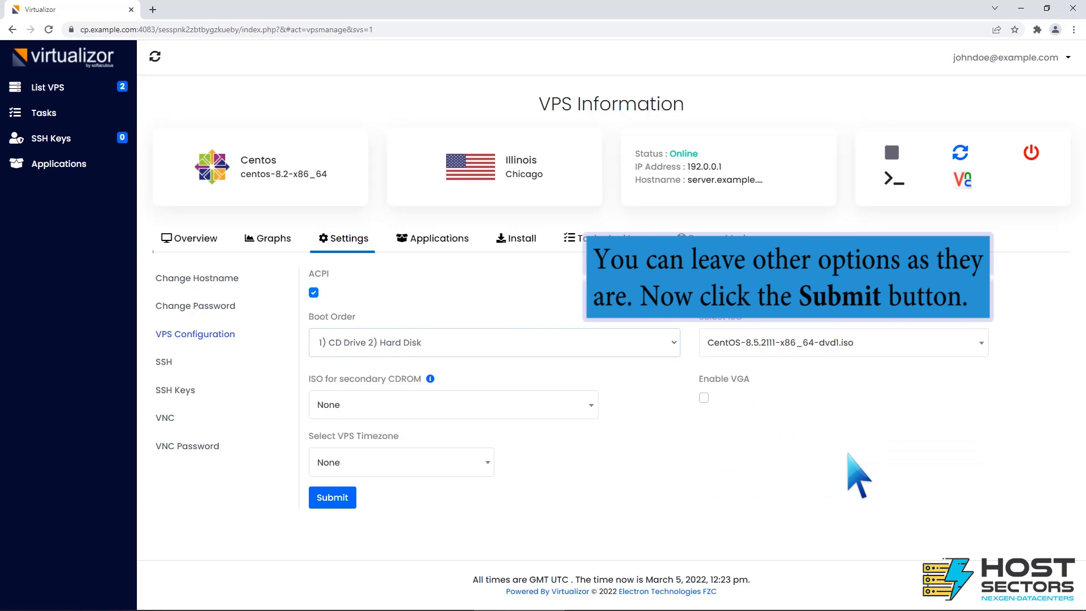
left_click(332, 497)
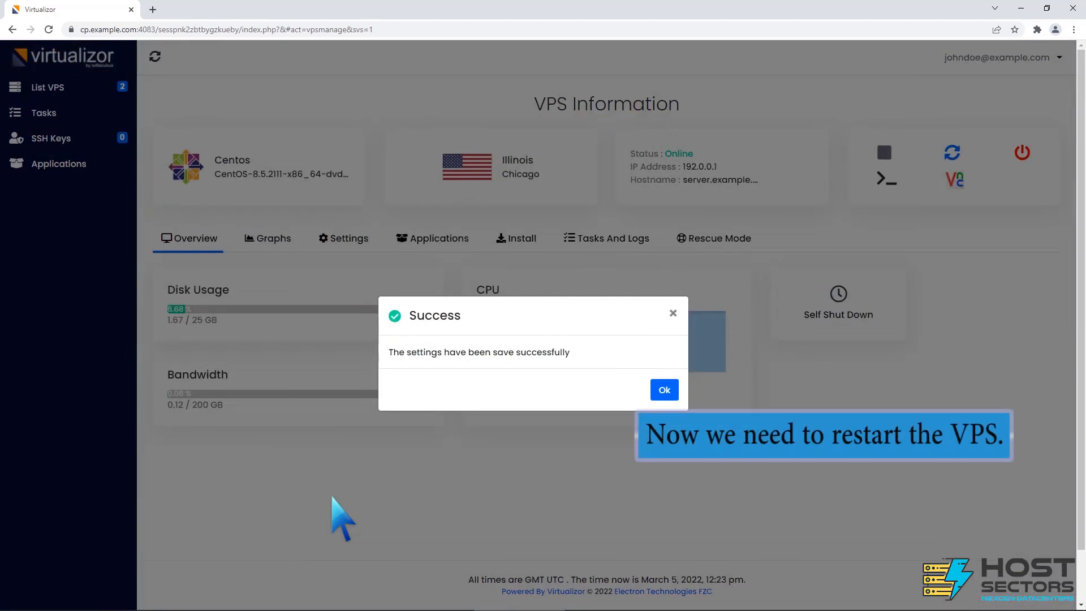
left_click(662, 390)
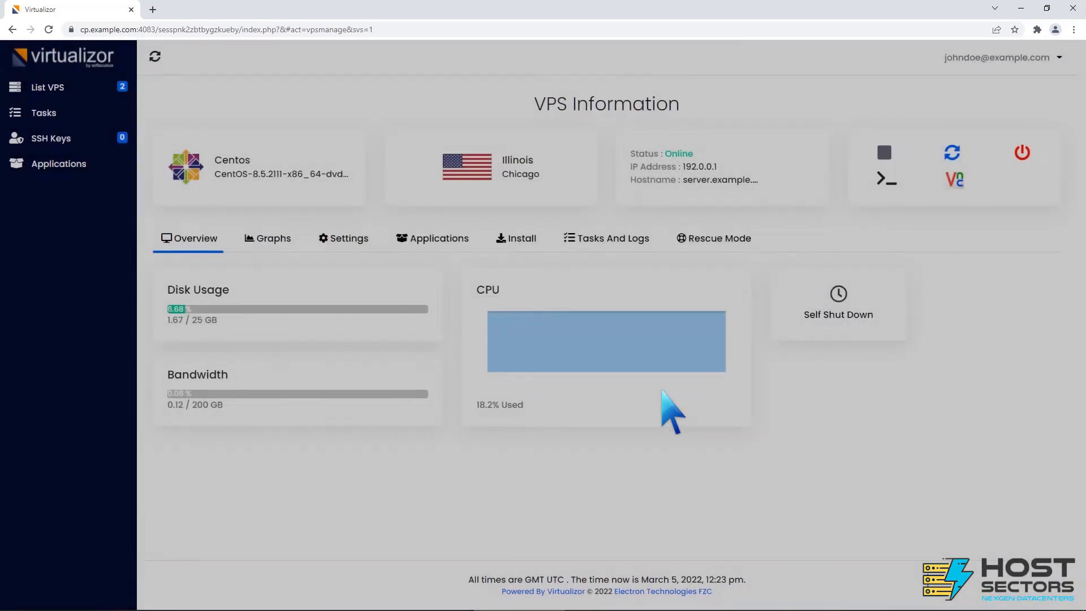
Restart the VPS and connect to it with the HTML 5 VNC client.
left_click(959, 152)
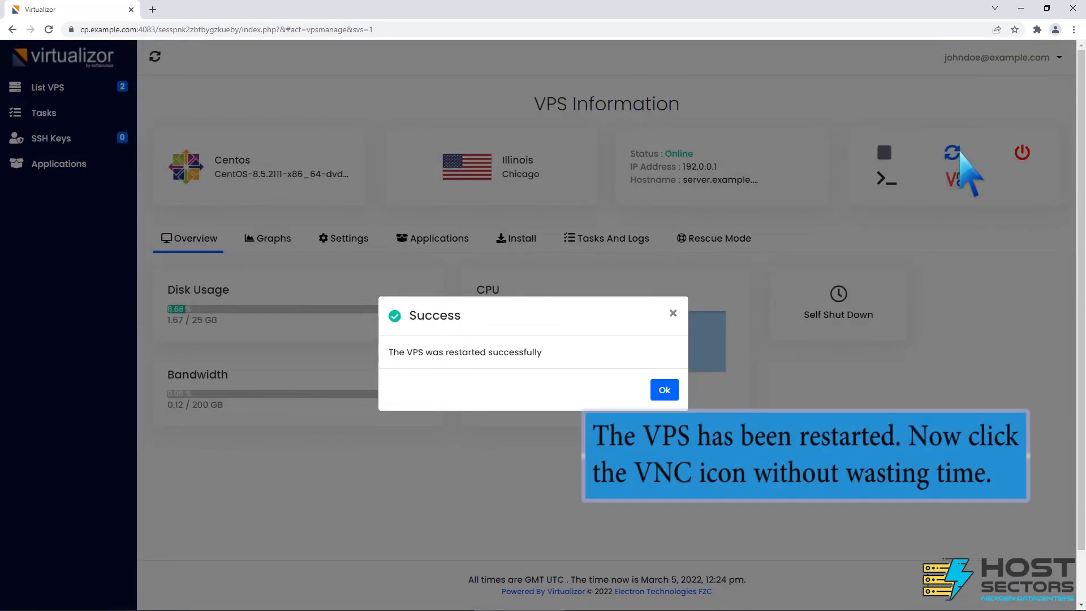
left_click(661, 390)
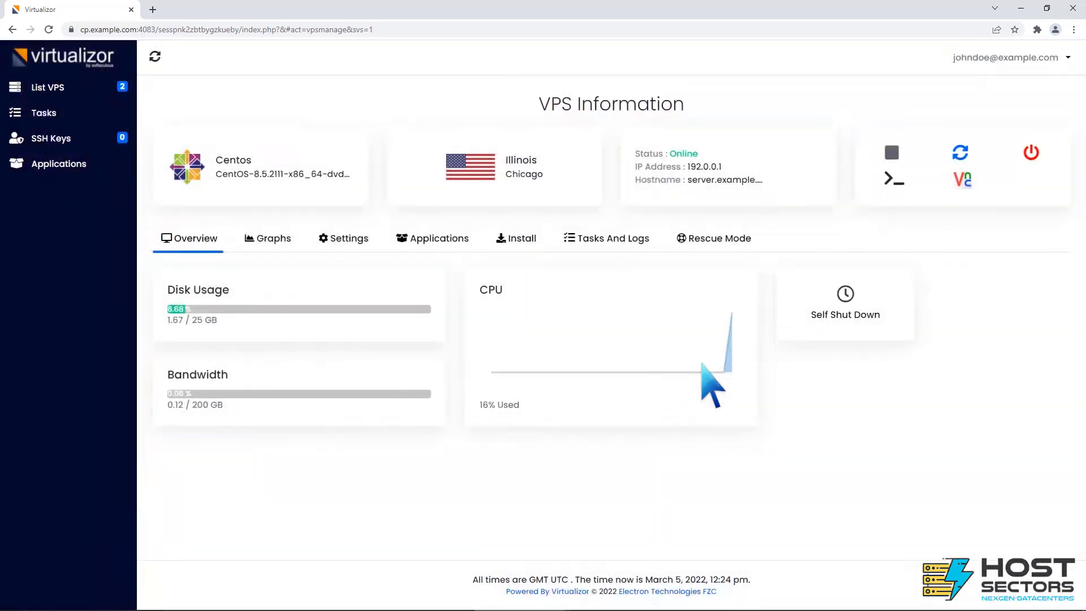
left_click(961, 180)
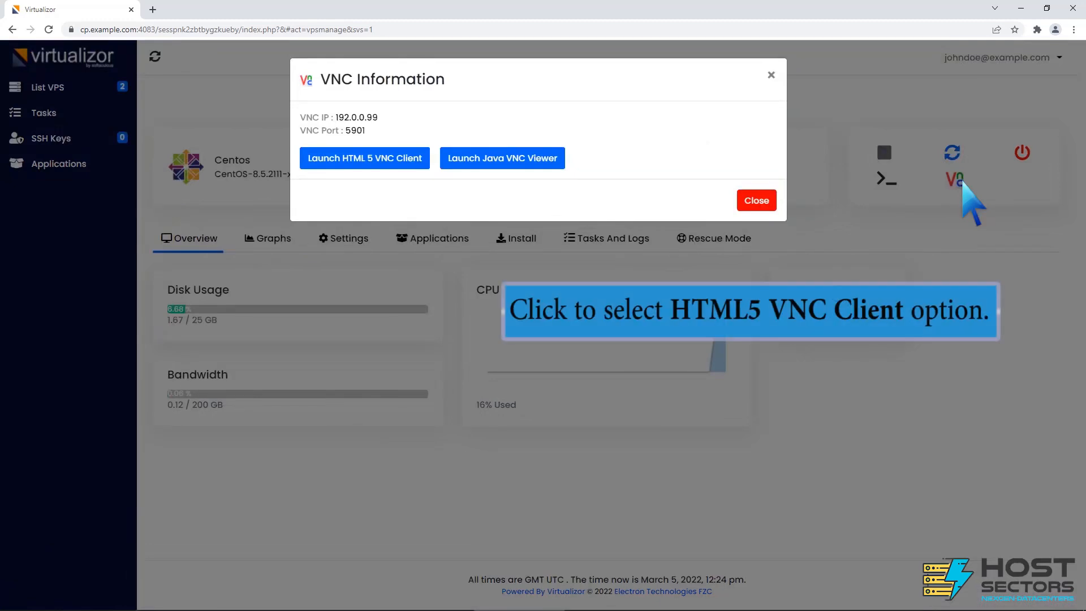
left_click(389, 158)
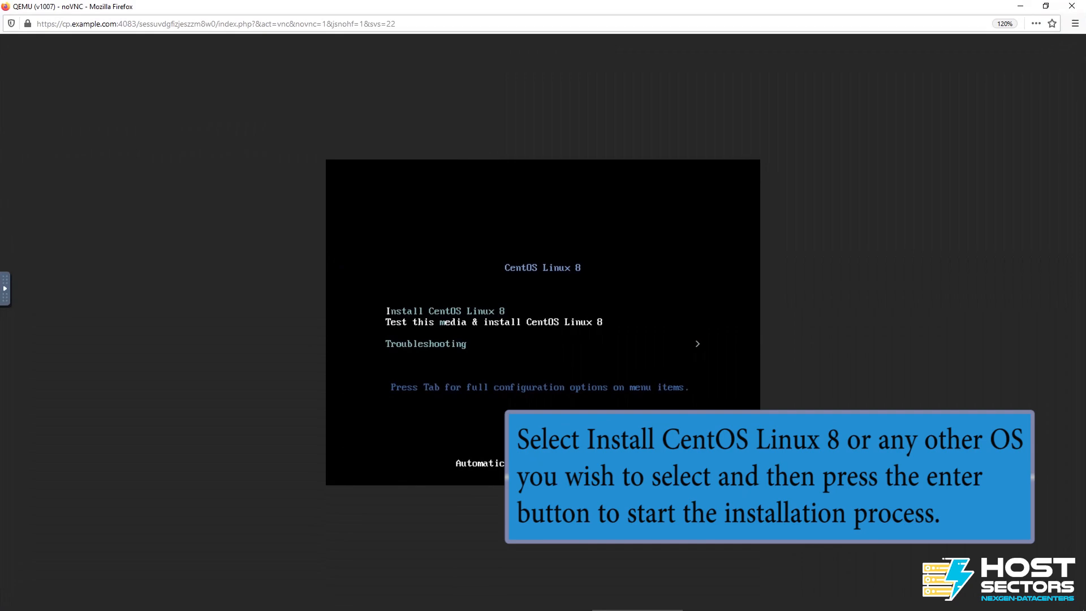
Boot into Install CentOS Linux 8 and continue with English (United States) as the installation language.
key("Up")
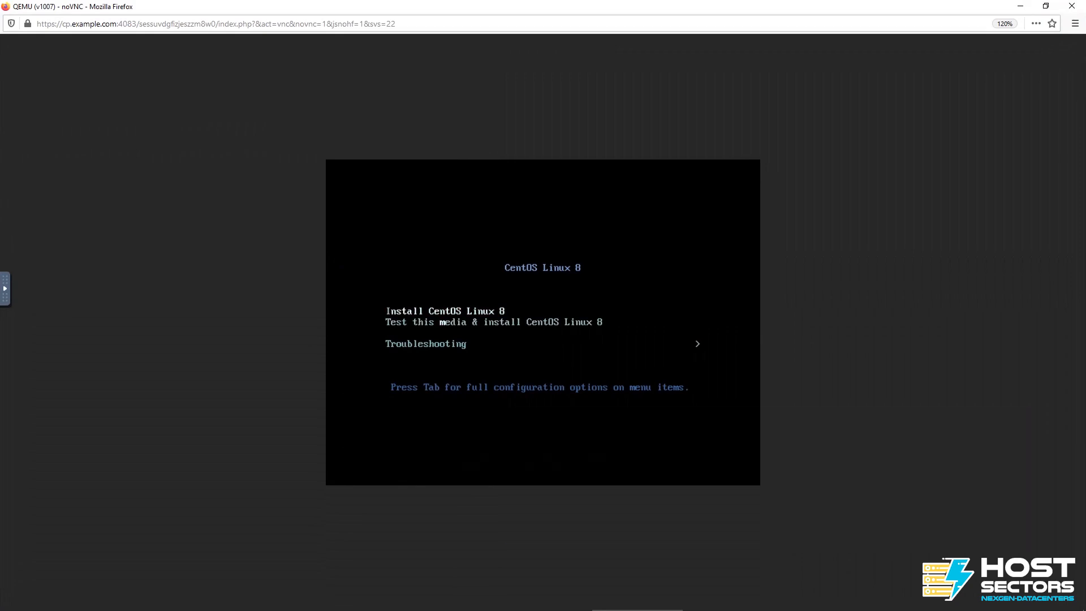
key("Return")
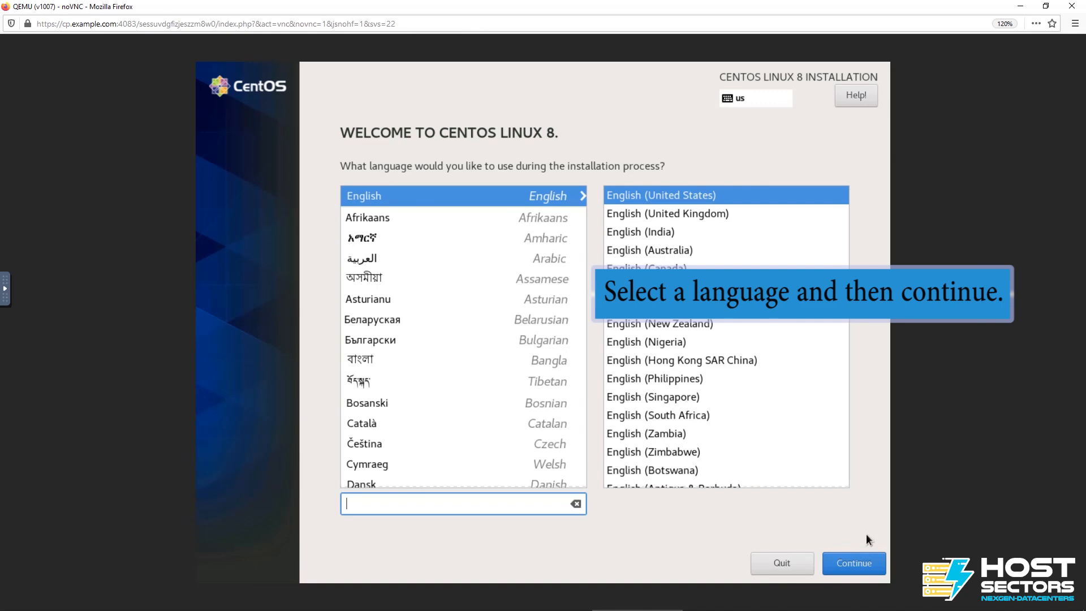
left_click(859, 557)
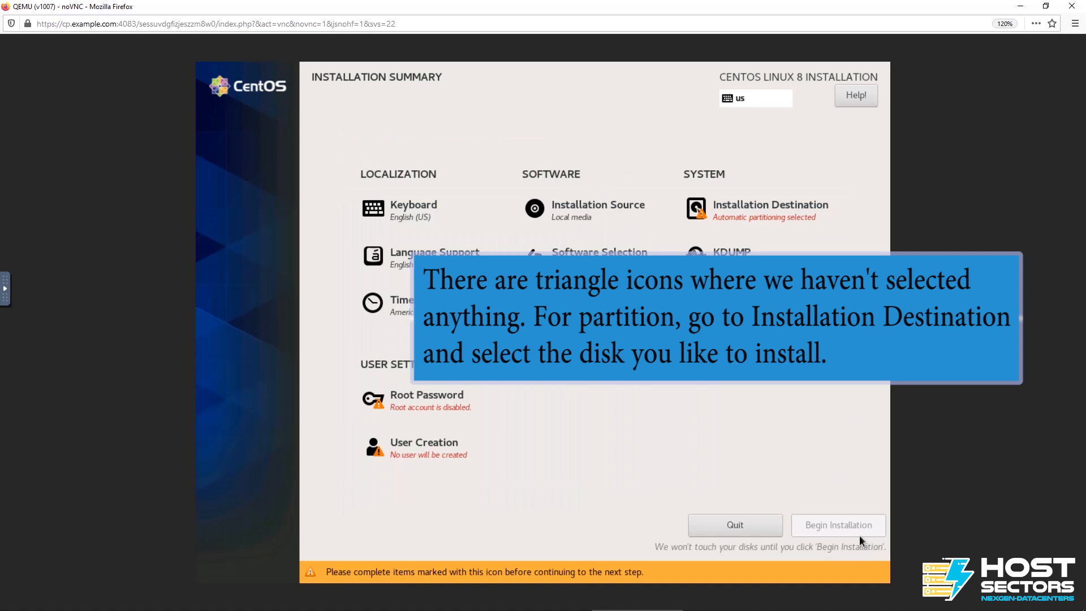
Use the 15 GiB vda disk with automatic partitioning as the installation destination, deleting all its existing partitions to reclaim the space.
left_click(808, 216)
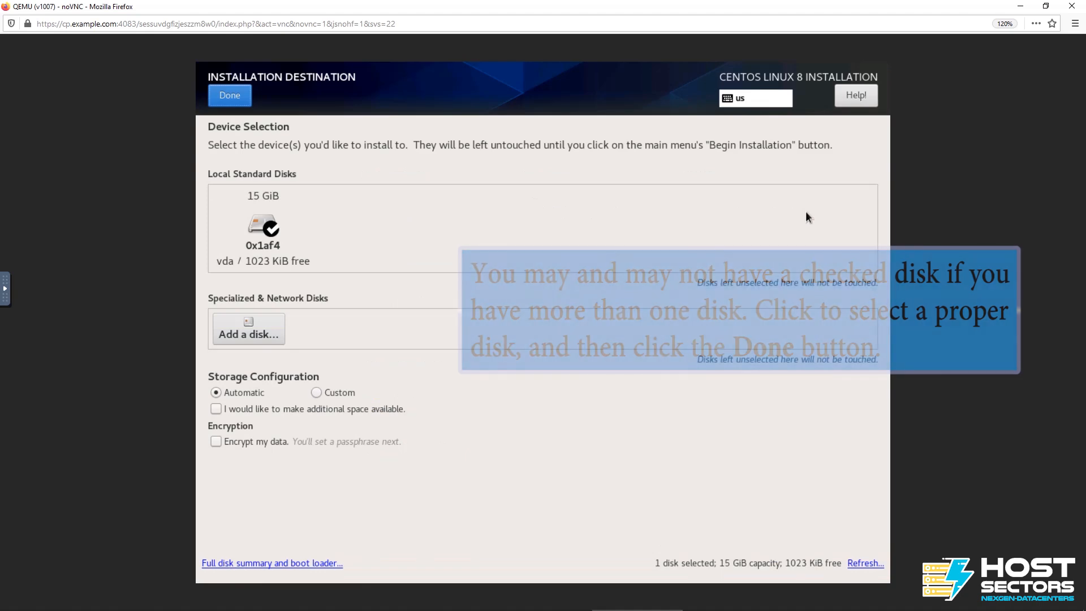
left_click(232, 100)
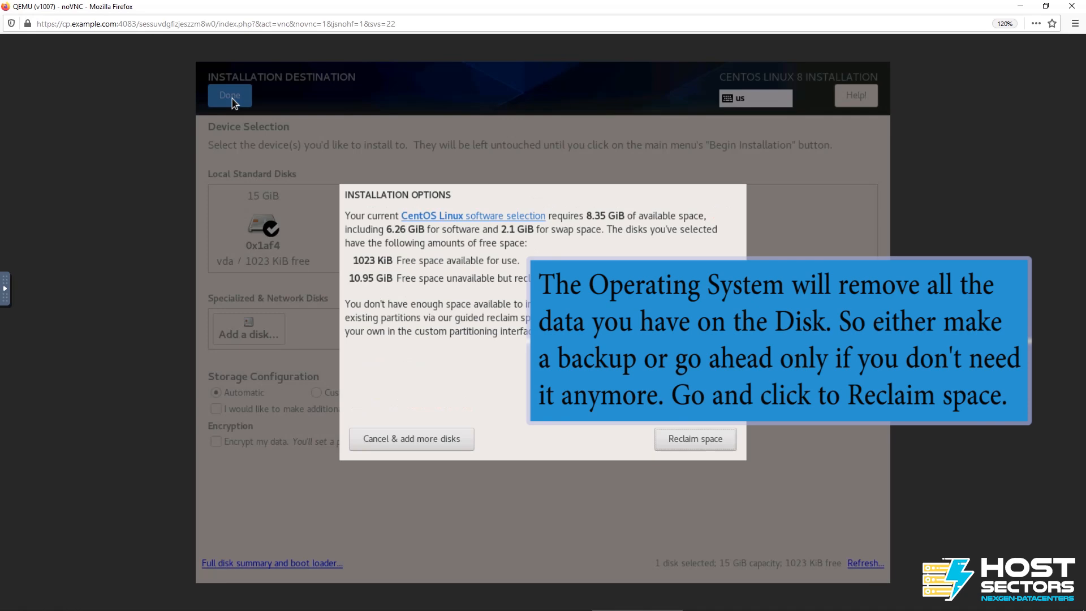
left_click(684, 439)
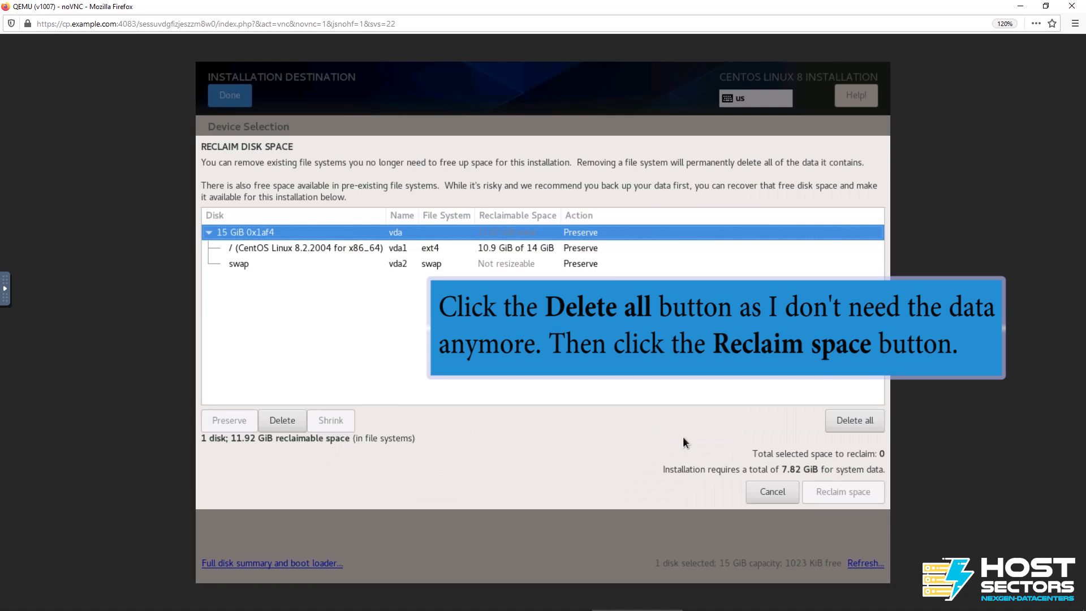
left_click(844, 420)
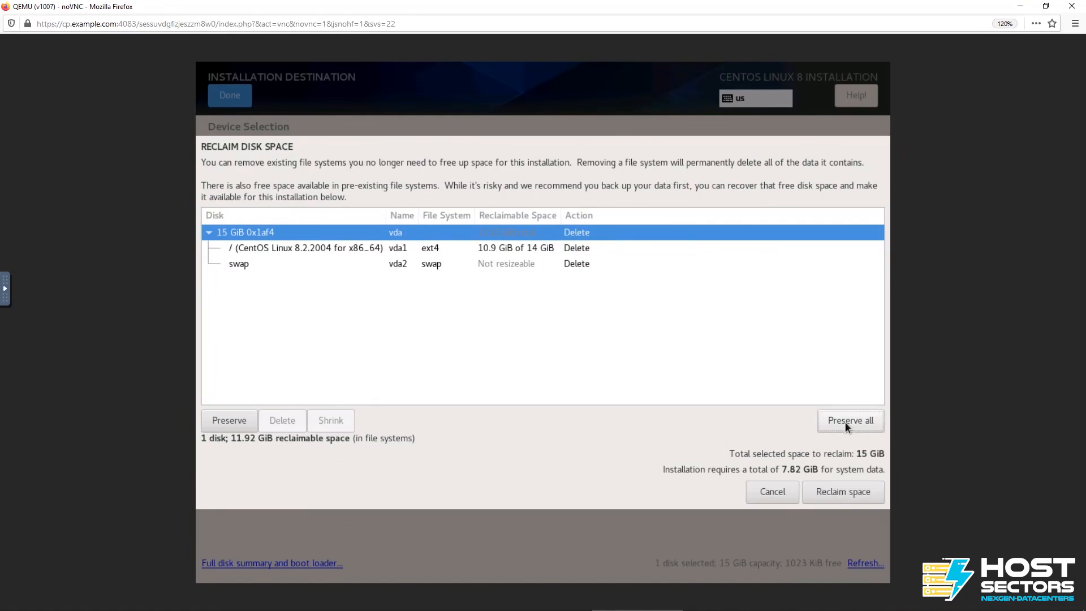
left_click(844, 491)
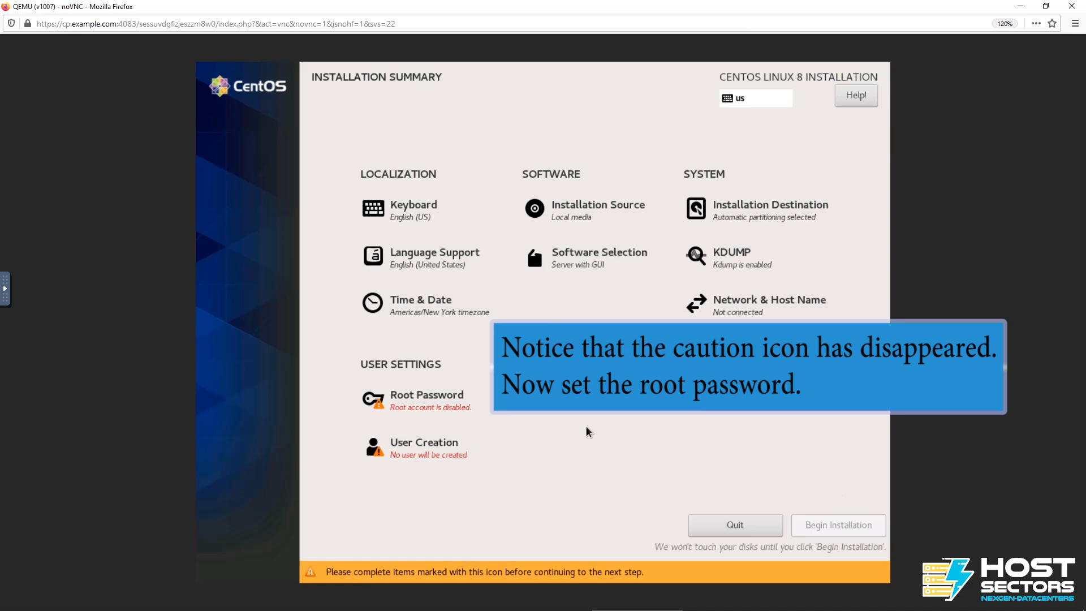
Enter and confirm the root account password, accepting it despite its weak rating.
left_click(432, 409)
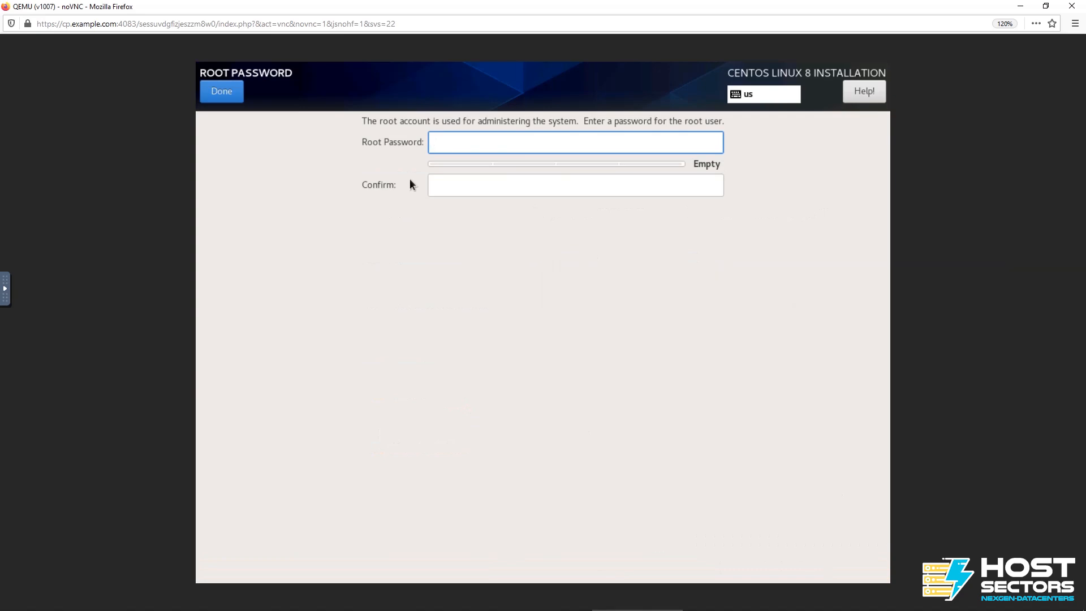
type("•••••••••")
left_click(455, 179)
type("•••••••••")
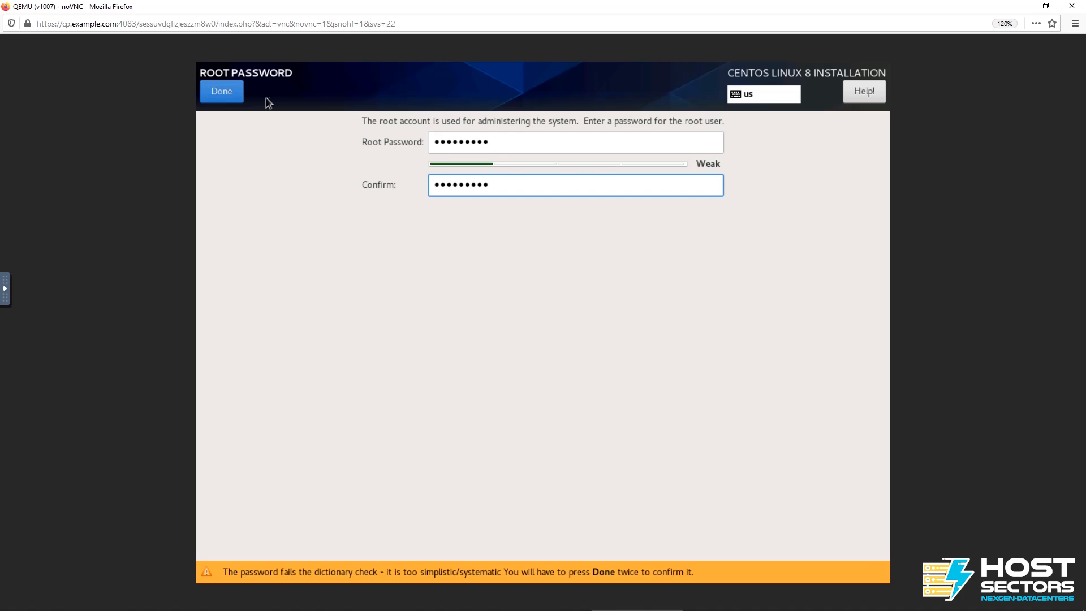
left_click(229, 87)
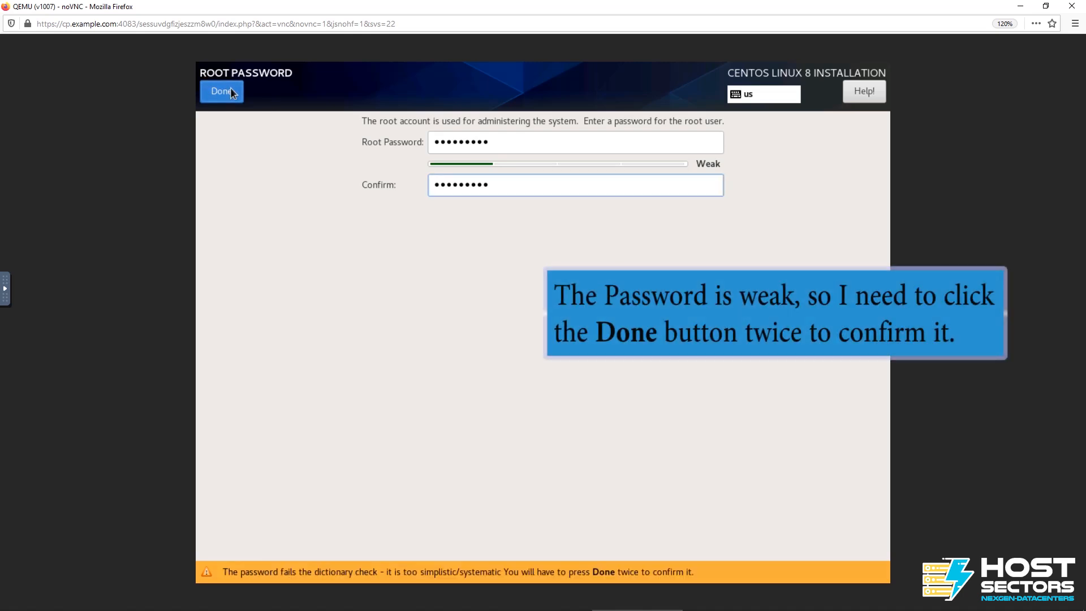
left_click(230, 87)
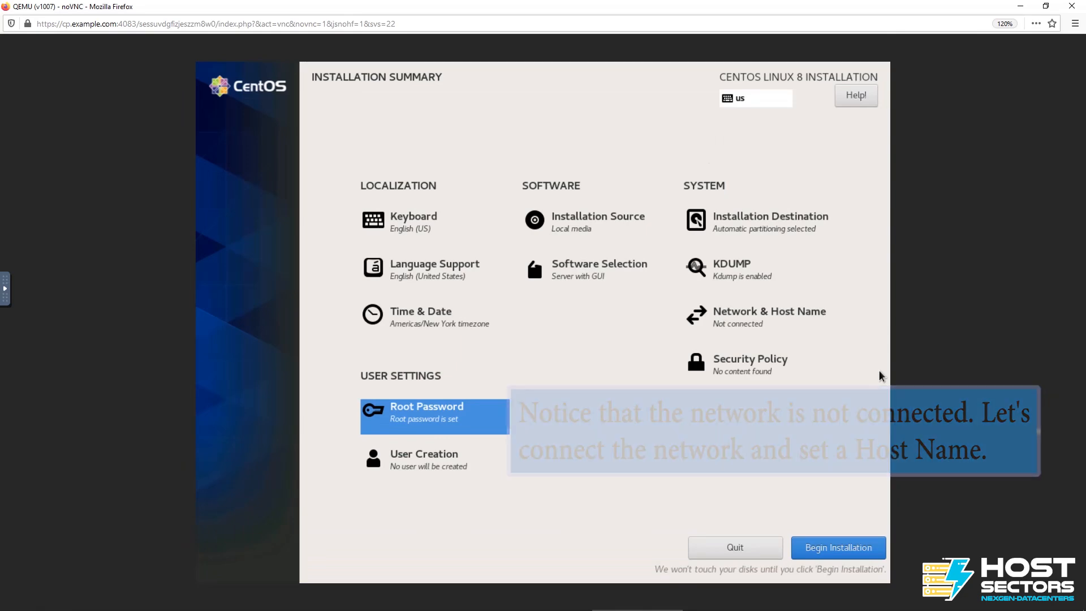
Switch on the Ethernet (ens3) connection and apply server.example.com as the host name.
left_click(765, 324)
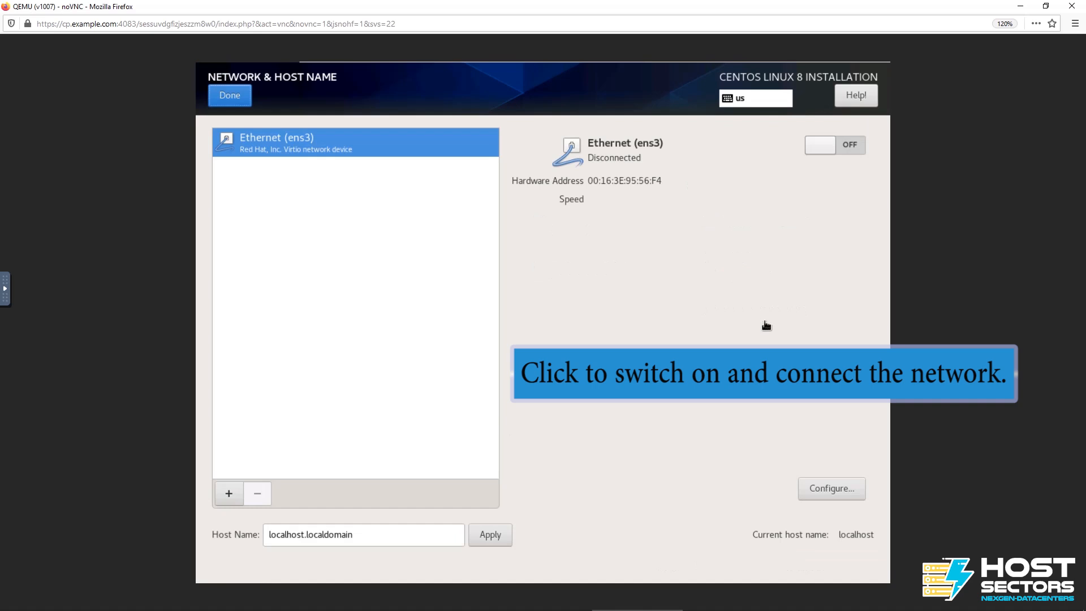
left_click(842, 145)
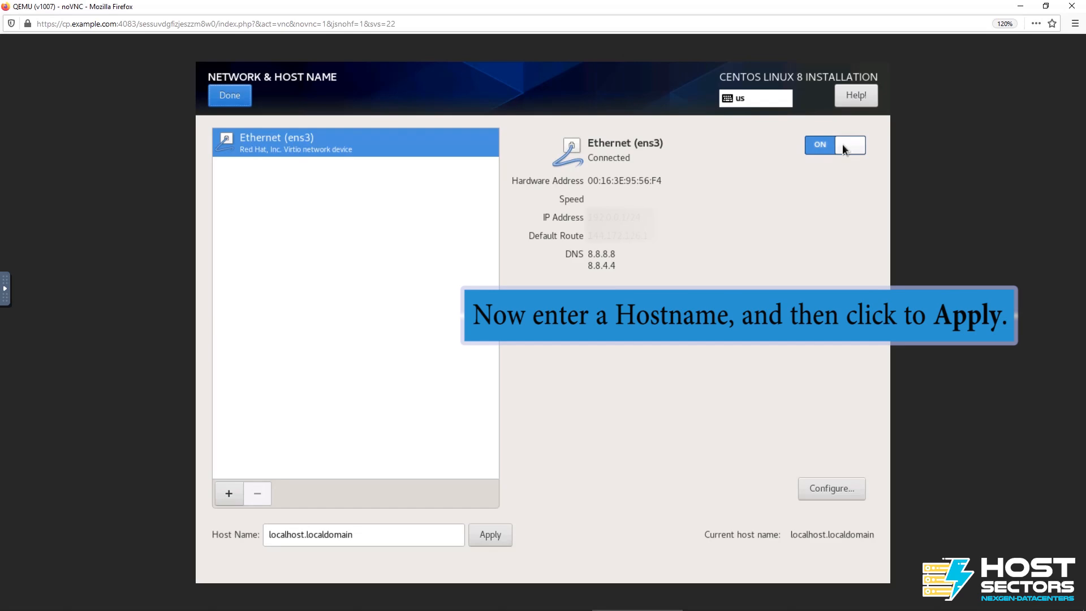
left_click_drag(376, 539, 239, 545)
type("server.example.com")
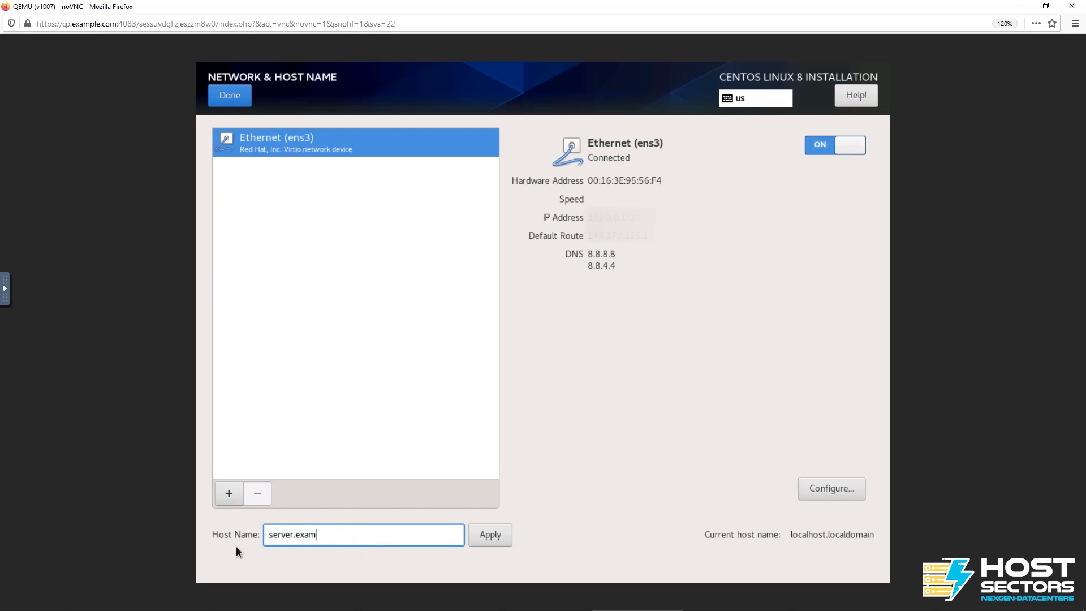
left_click(476, 534)
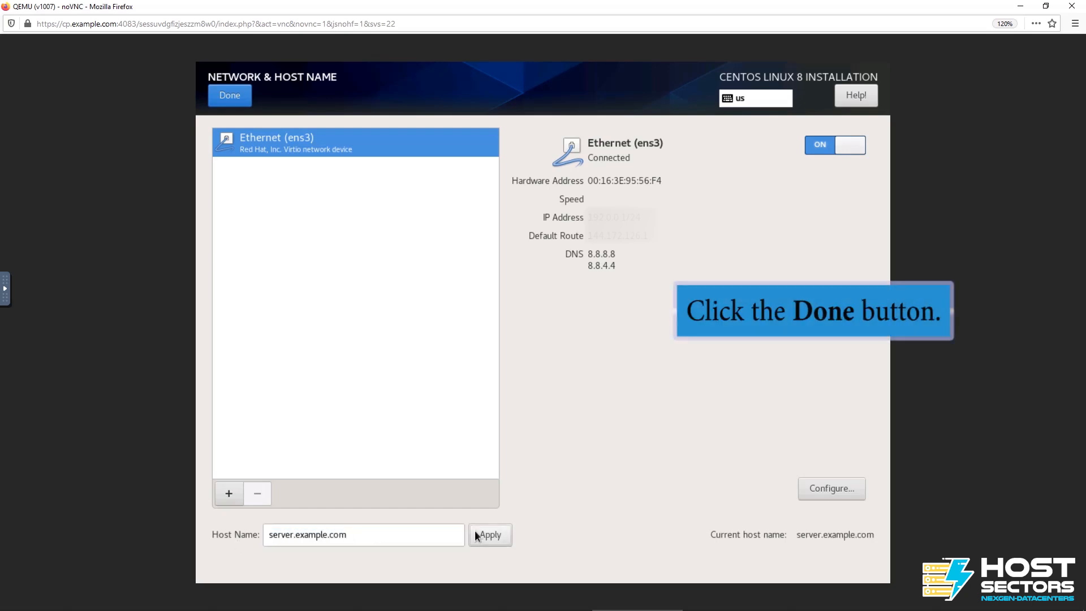
left_click(232, 97)
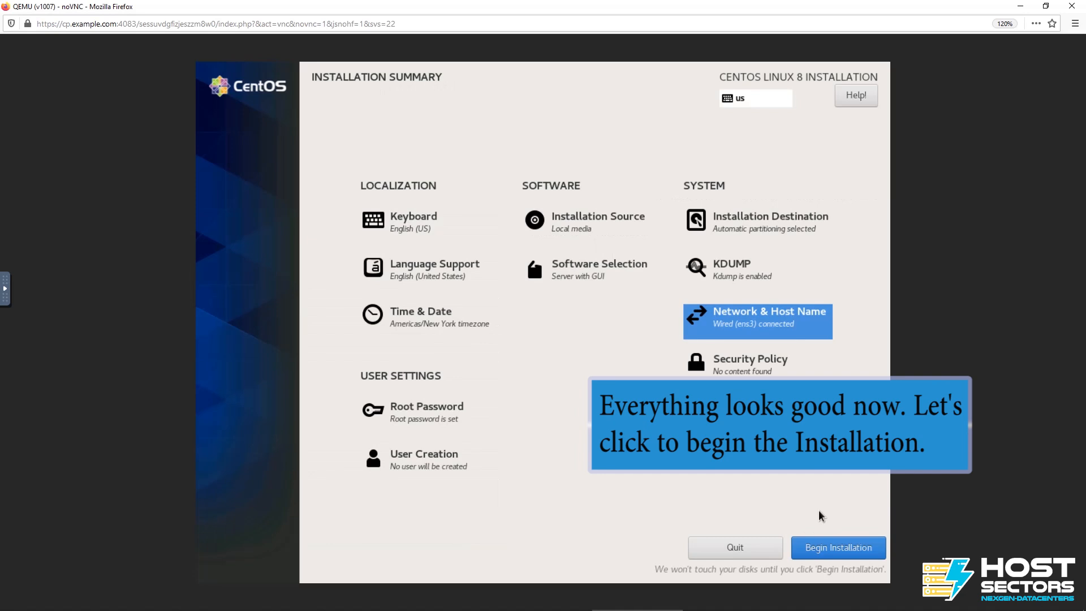
Run the CentOS Linux 8 installation and reboot the system once it completes.
left_click(827, 546)
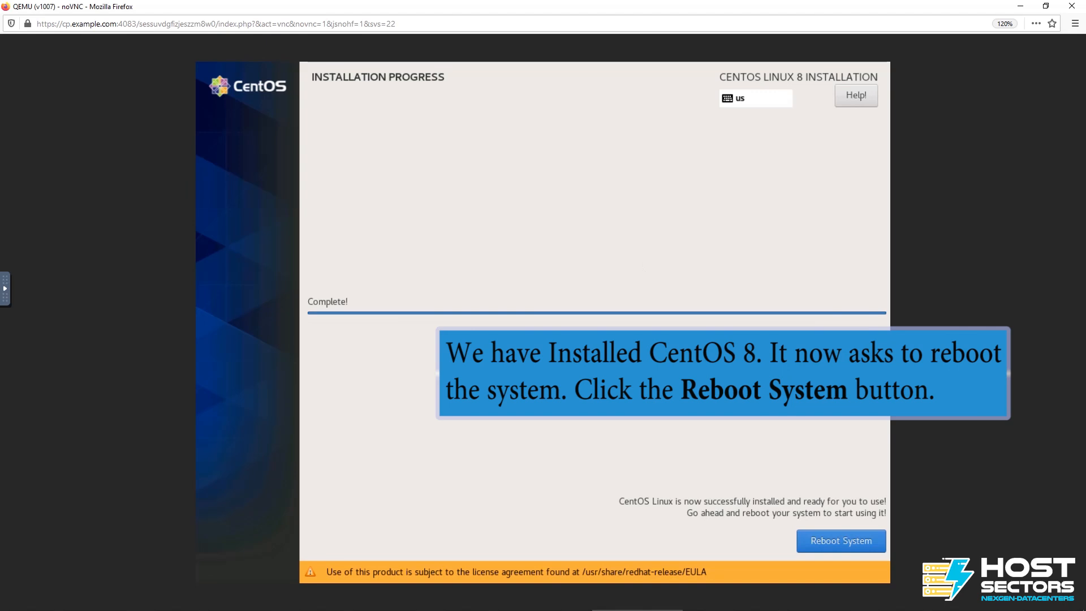
left_click(843, 538)
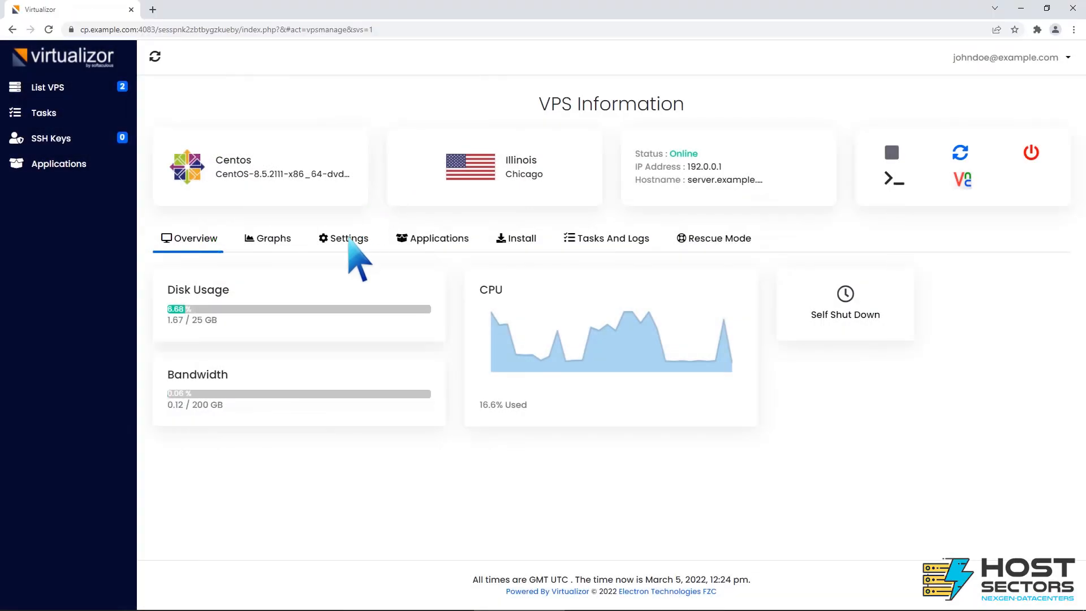
Back in the Virtualizor VPS configuration, set the boot order to 1) Hard Disk 2) CD Drive and save it.
left_click(348, 239)
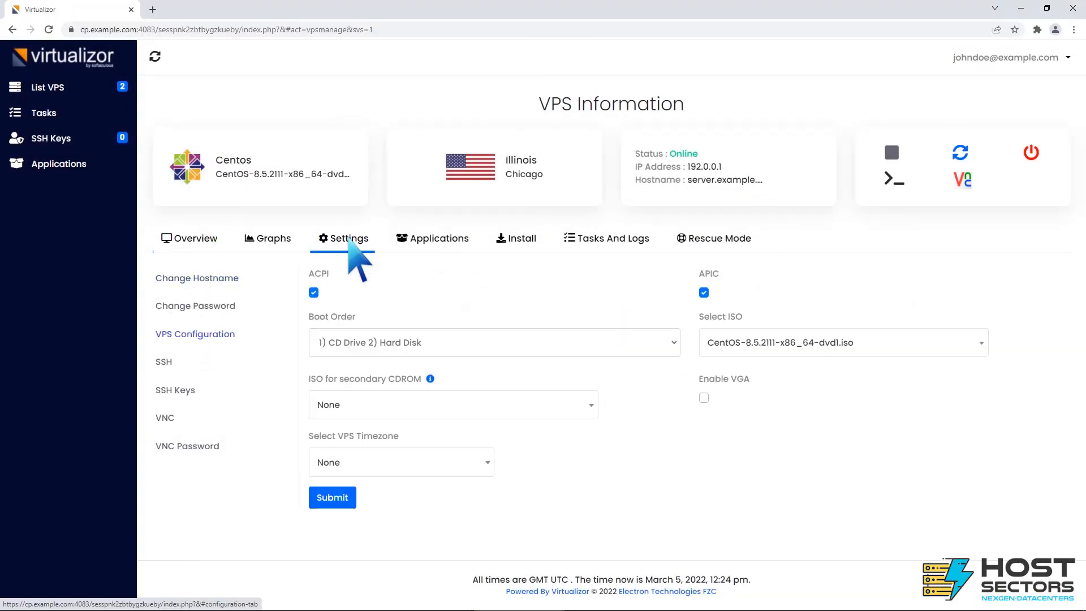
left_click(673, 341)
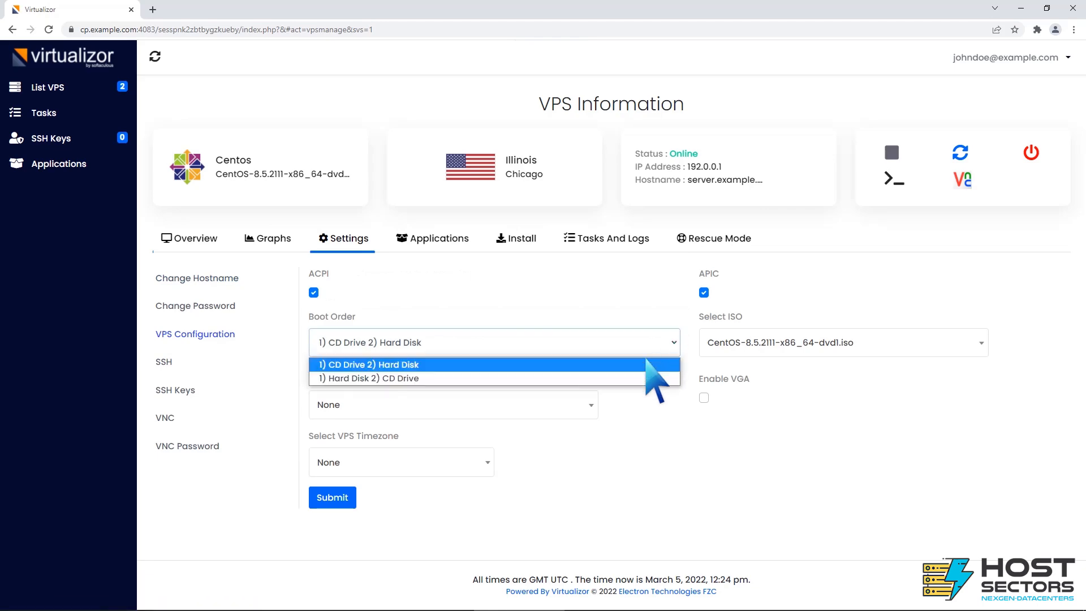
left_click(613, 378)
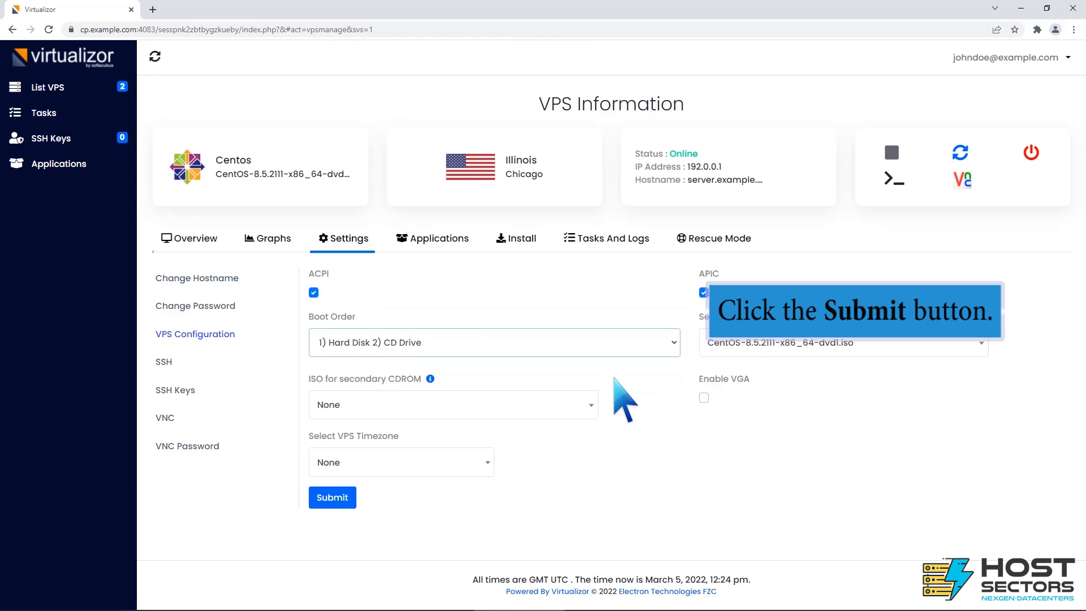
left_click(333, 497)
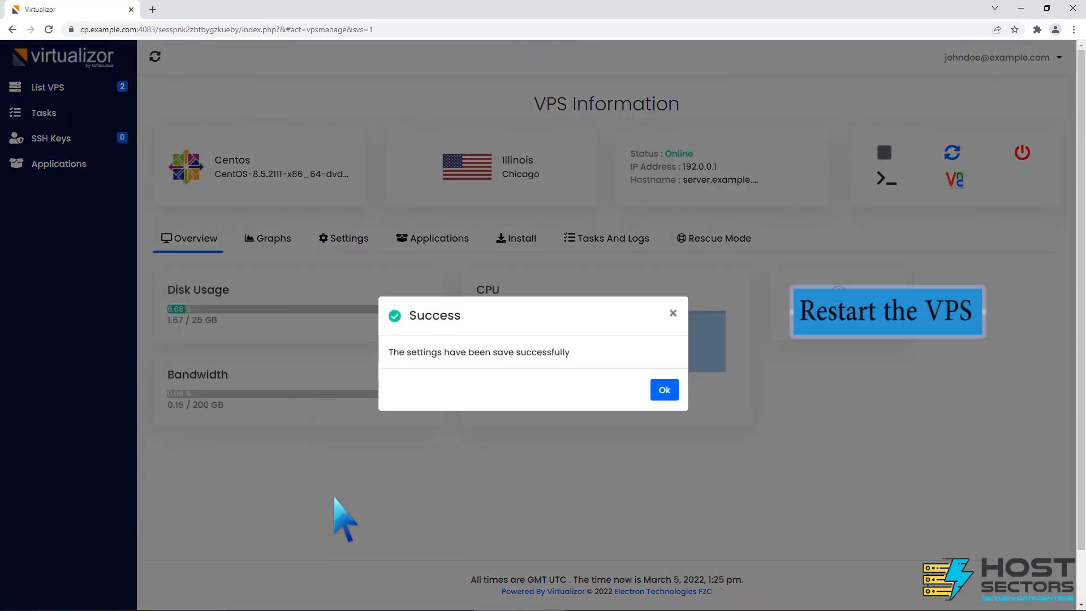
left_click(664, 390)
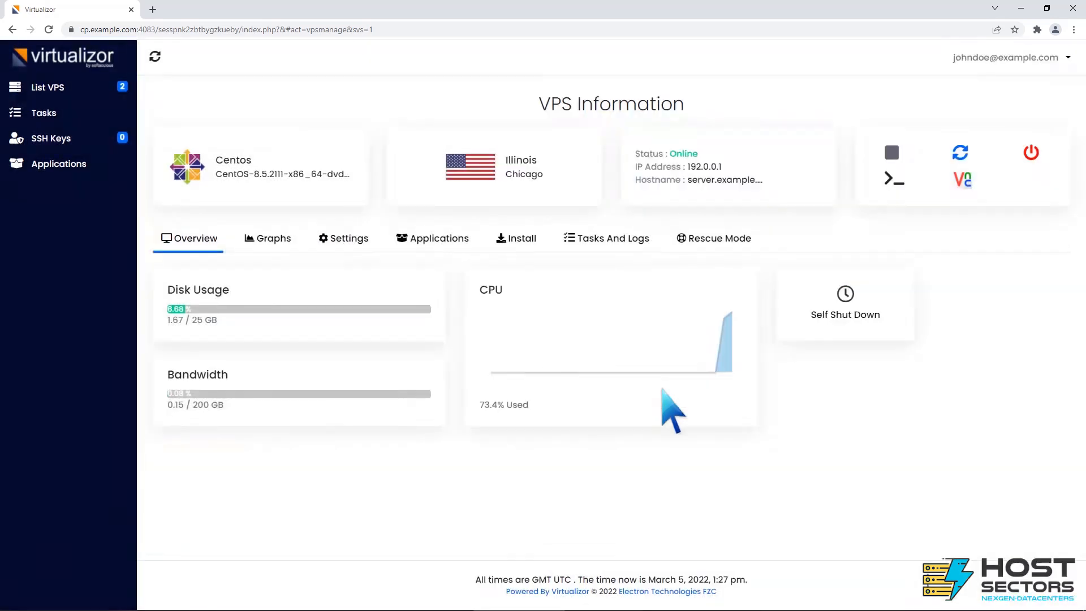
Restart the VPS from its VPS Information page and dismiss the resulting notice.
left_click(959, 152)
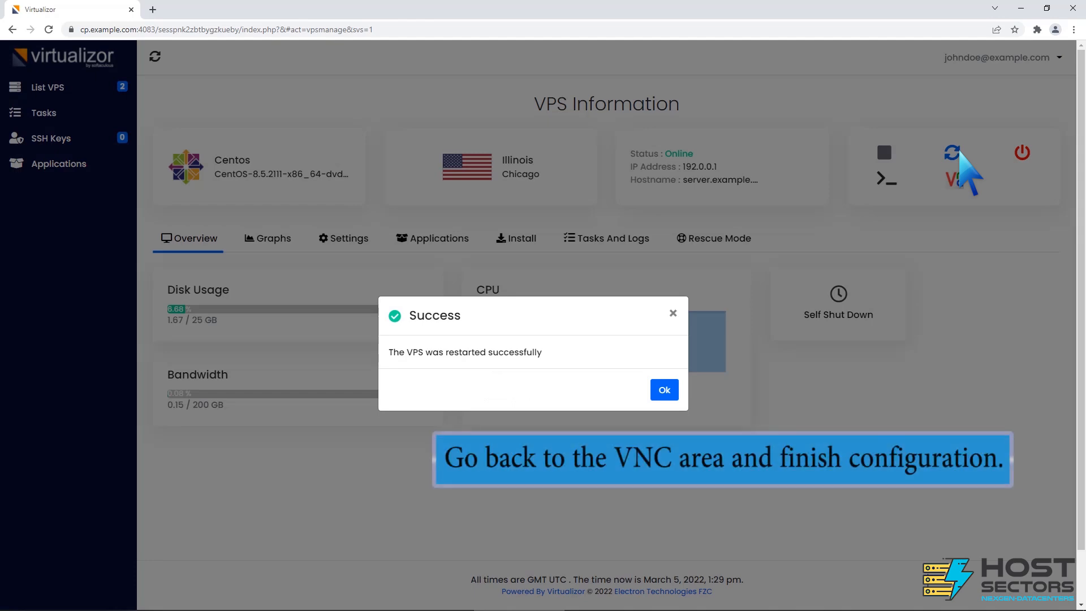
left_click(662, 390)
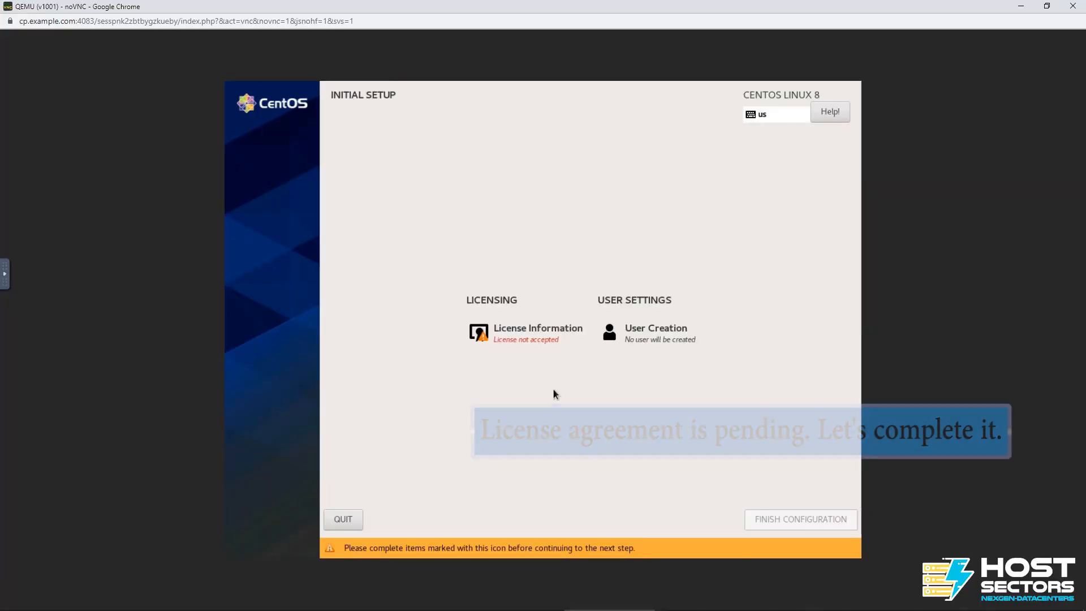
In the VNC session, accept the CentOS Linux 8 license agreement and finish the initial setup configuration.
left_click(533, 332)
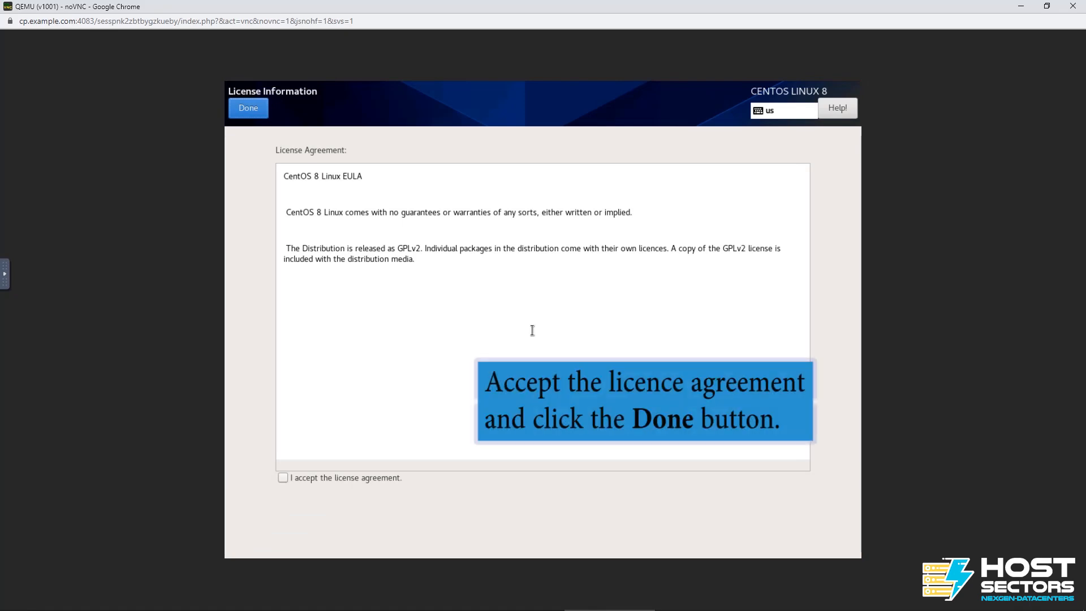
left_click(286, 481)
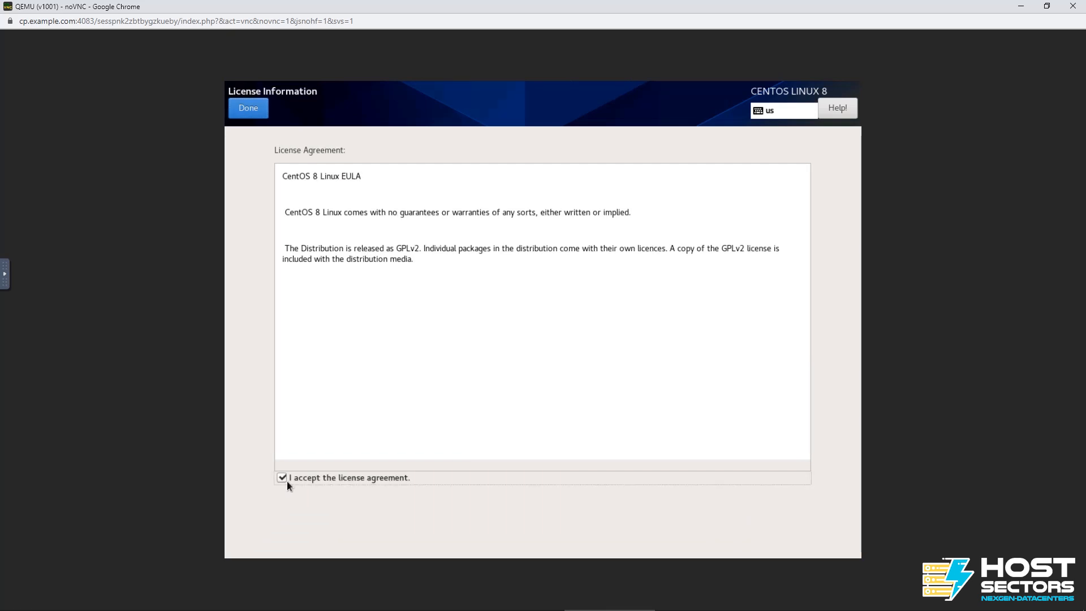
left_click(248, 108)
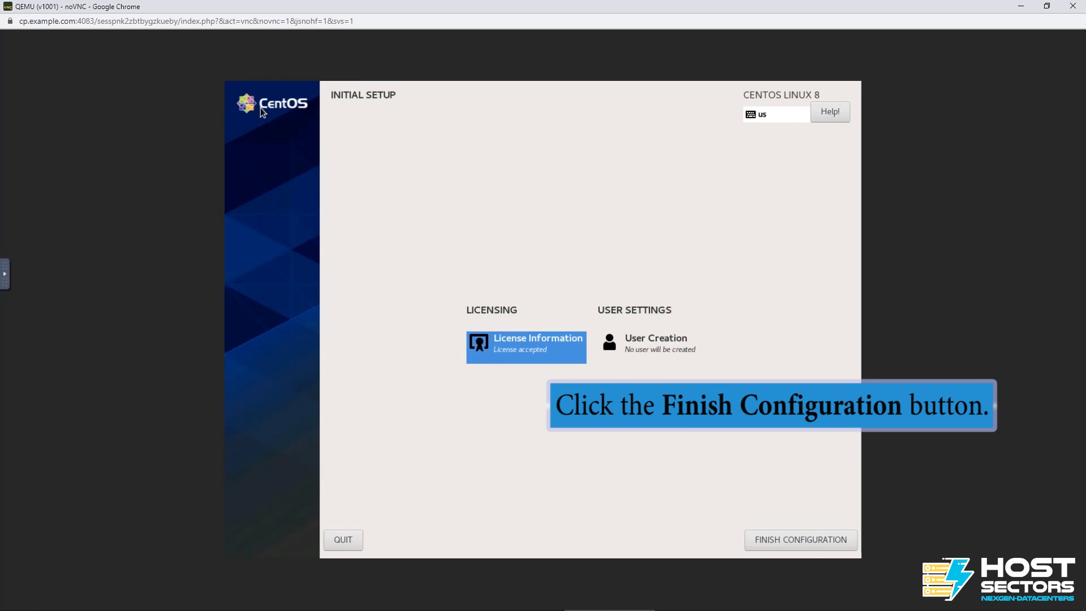
left_click(786, 533)
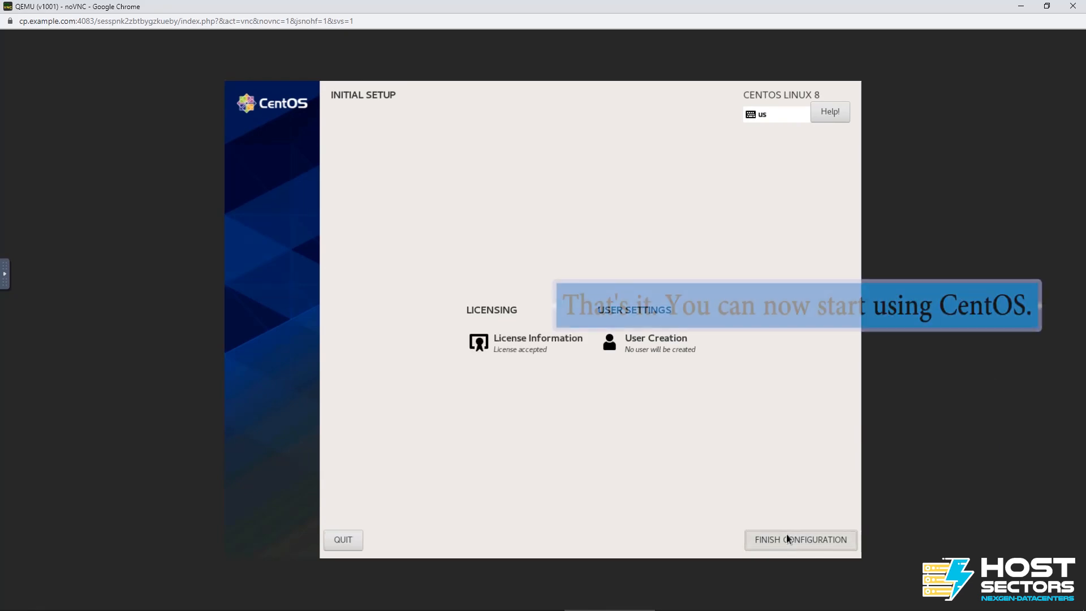